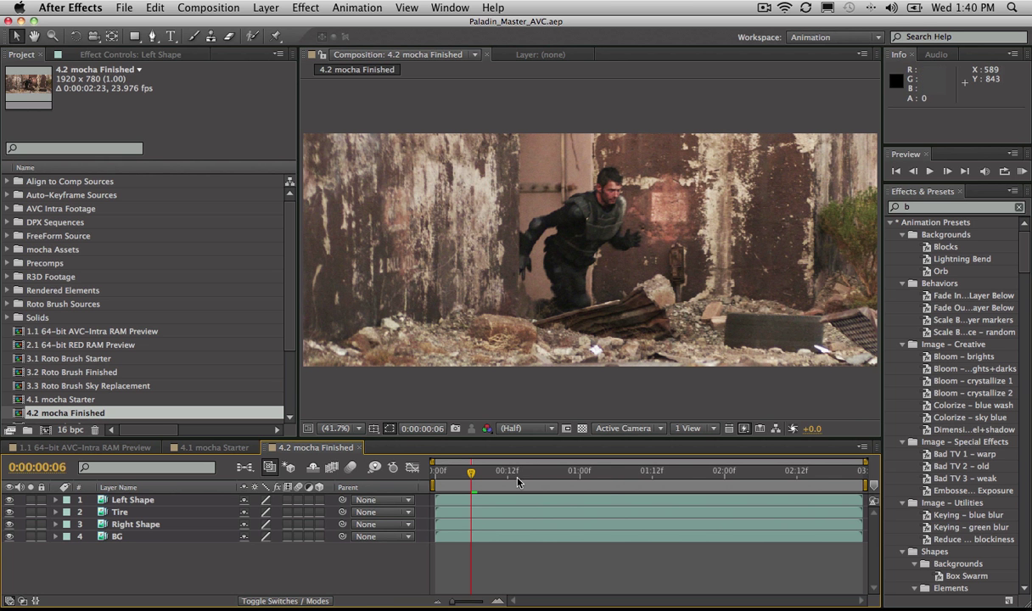
- Review the tracked Right Shape, Tire and Left Shape layers in mocha across the early frames
drag(472, 472, 434, 476)
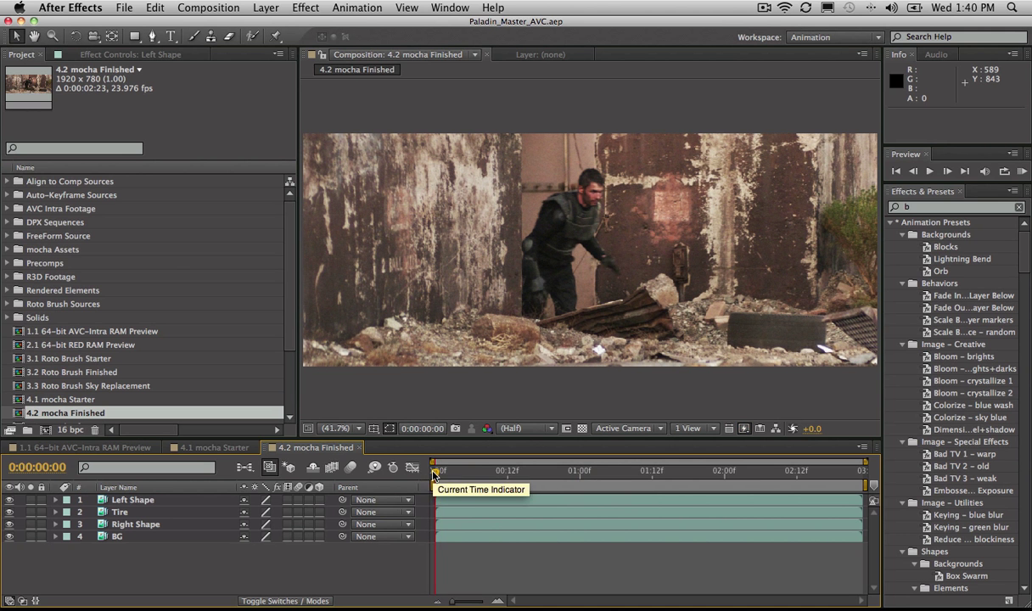
key(super+Tab)
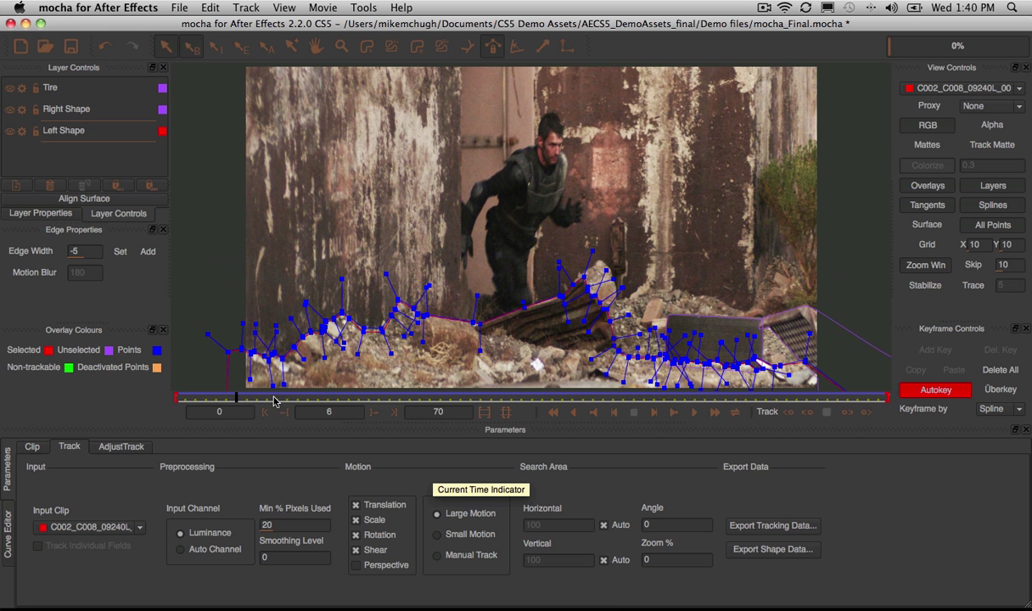
drag(232, 397, 726, 397)
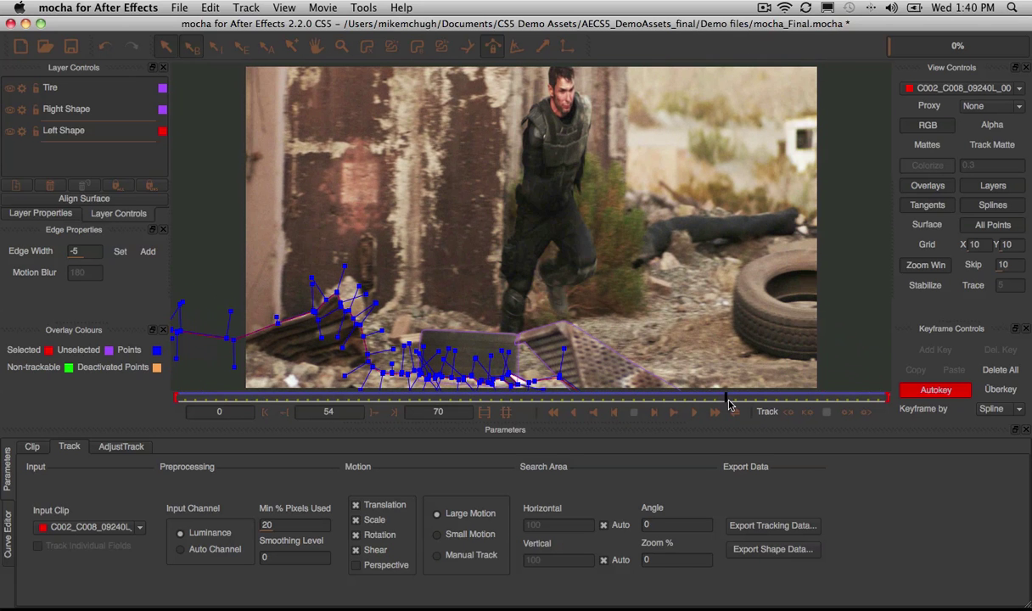
click(77, 111)
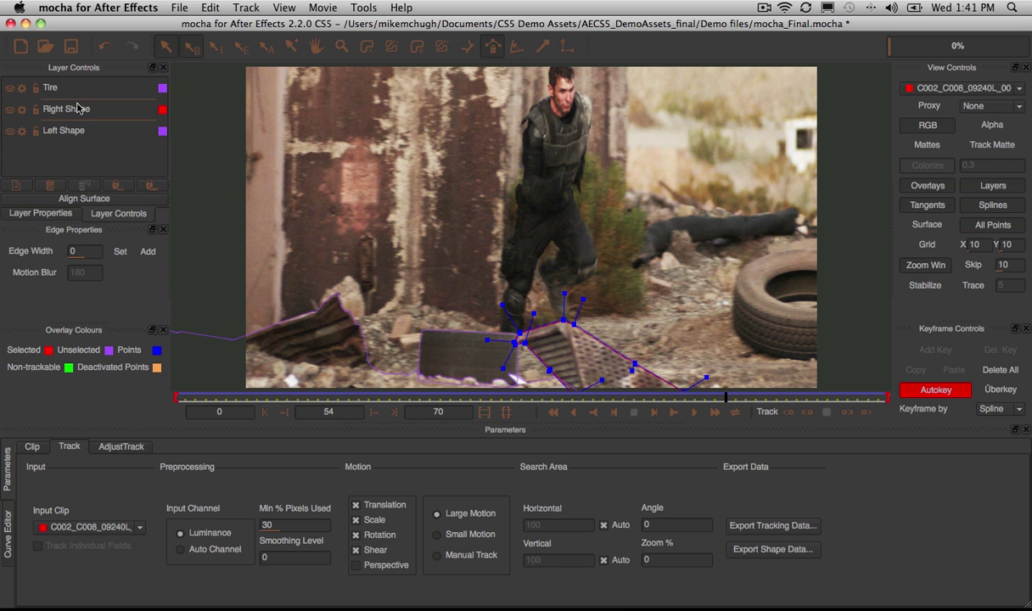
click(78, 89)
click(77, 109)
click(77, 131)
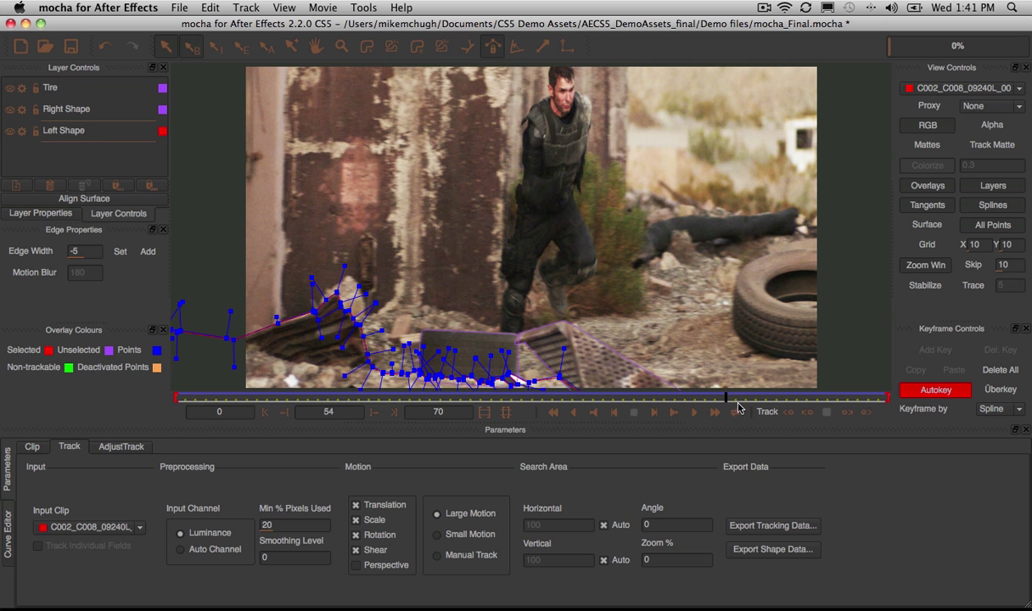
drag(727, 398, 168, 384)
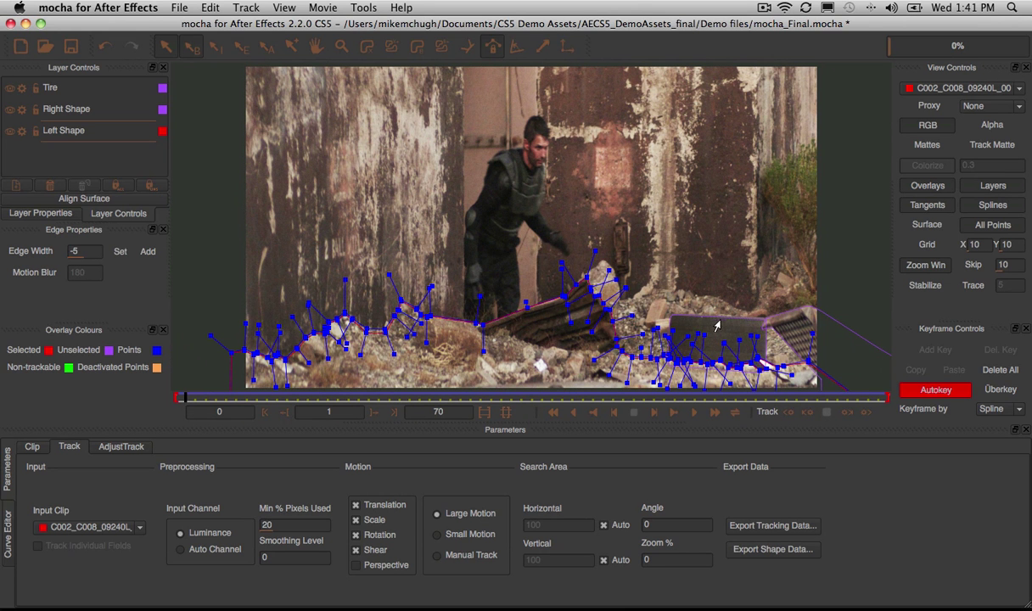
- Drag a Tire spline corner point to reshape it, setting a new keyframe
click(682, 308)
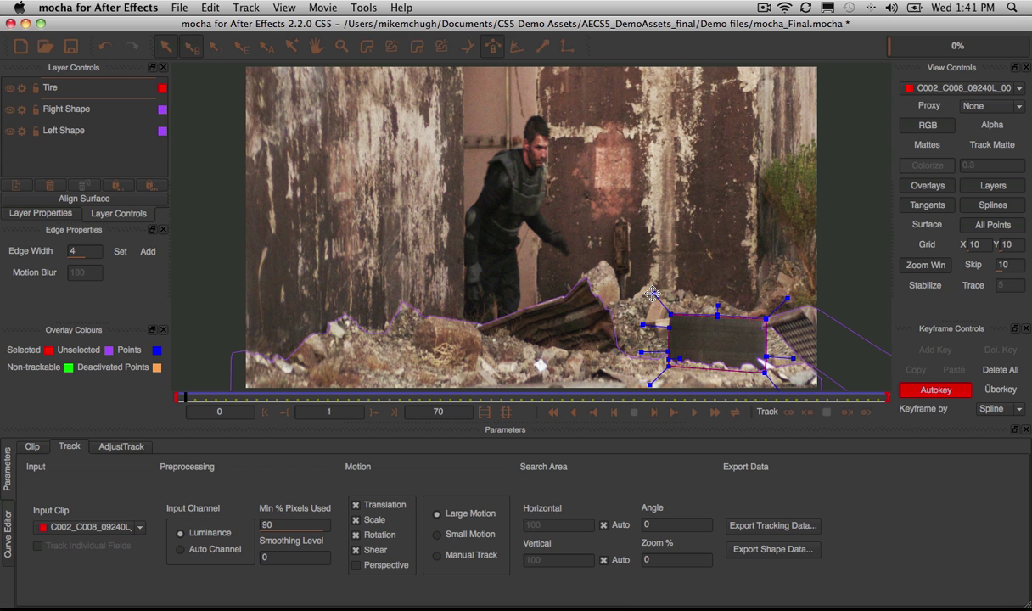
drag(652, 294, 664, 313)
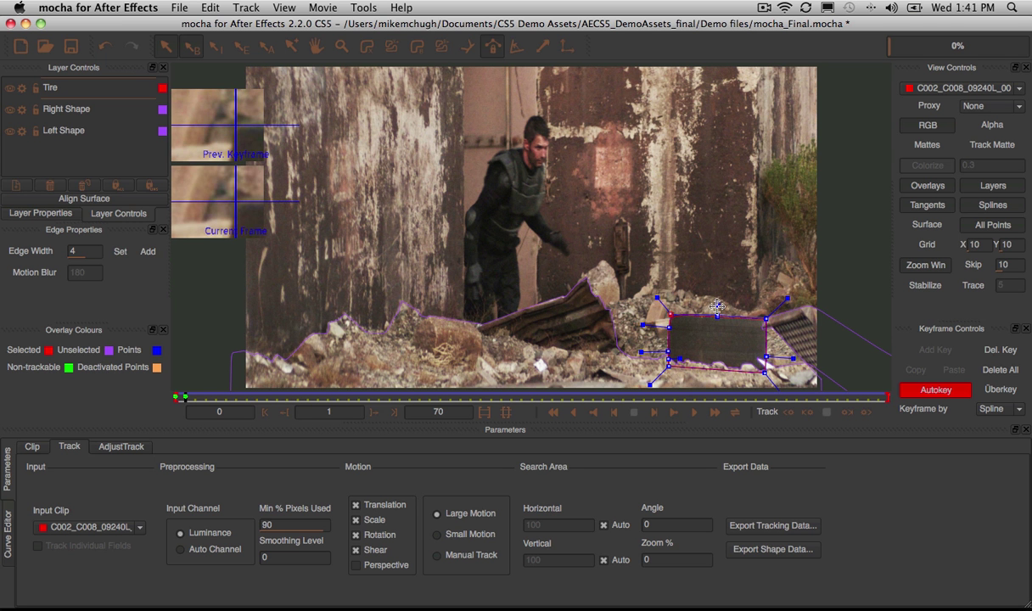
click(783, 301)
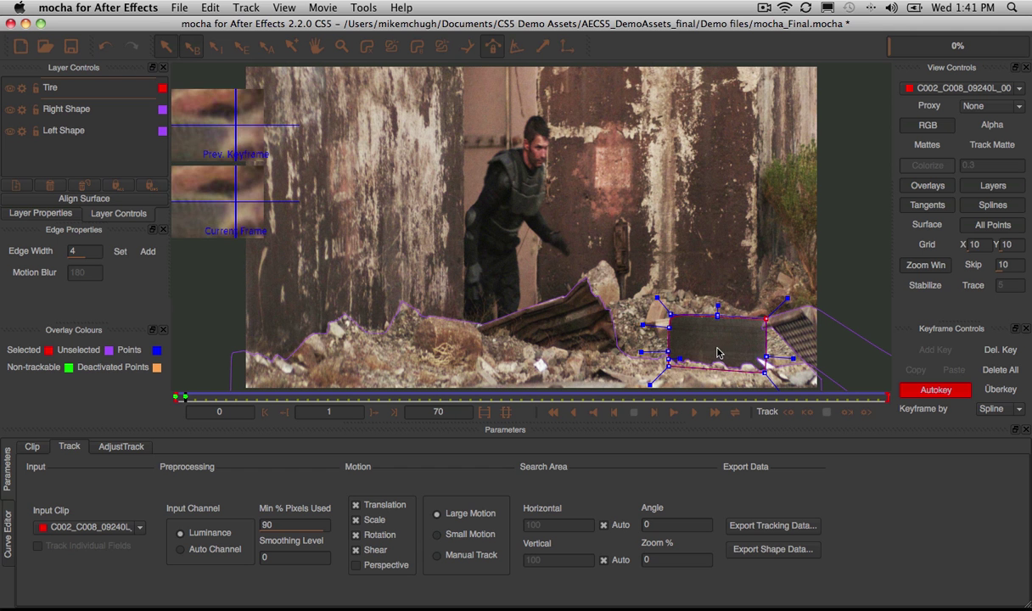
click(408, 316)
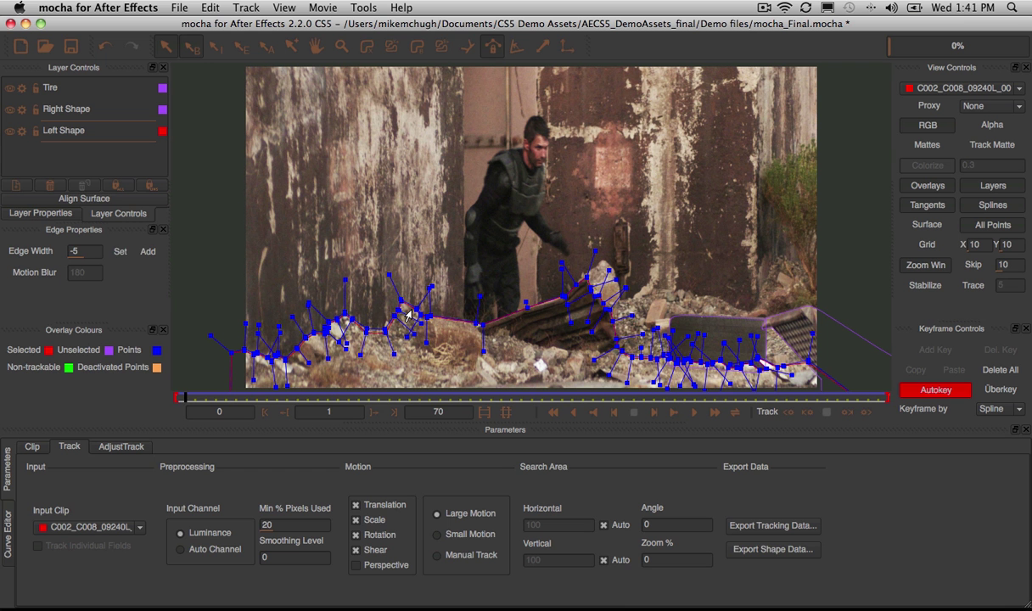
- Export the Left Shape layer's shape data as Selected layer and copy it to the clipboard
click(92, 135)
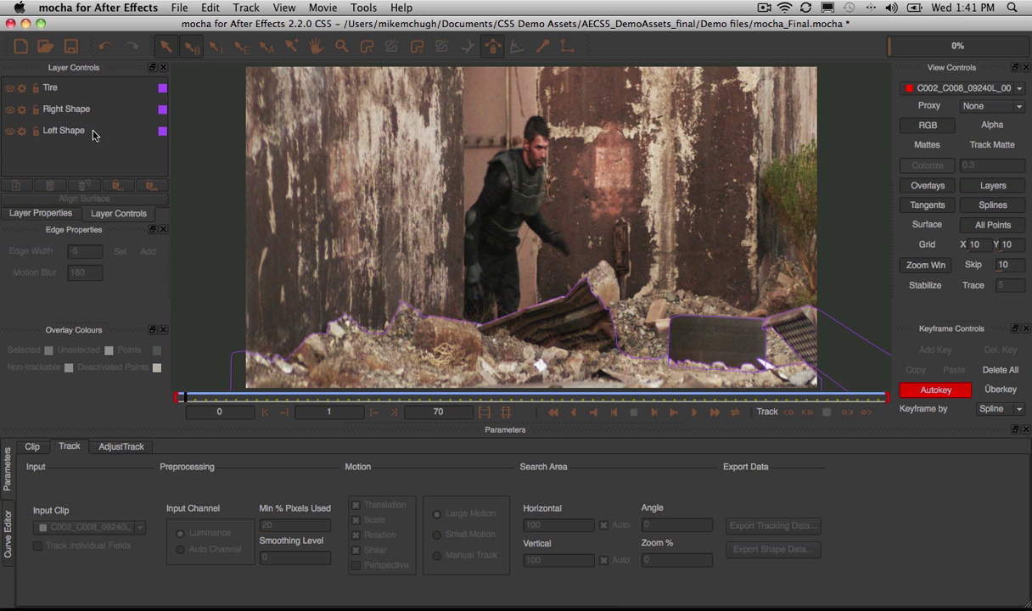
click(57, 131)
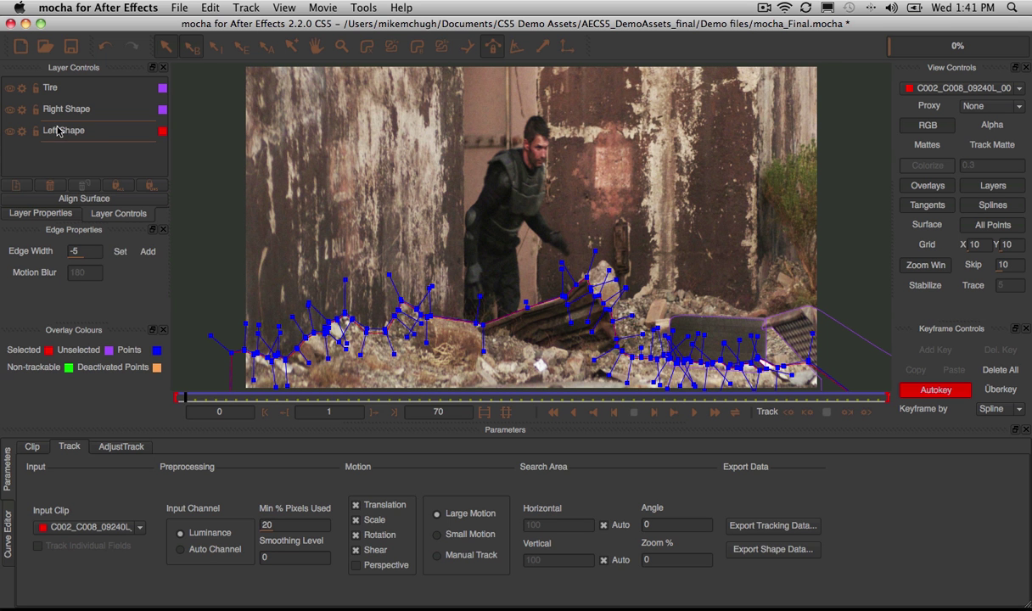
click(765, 555)
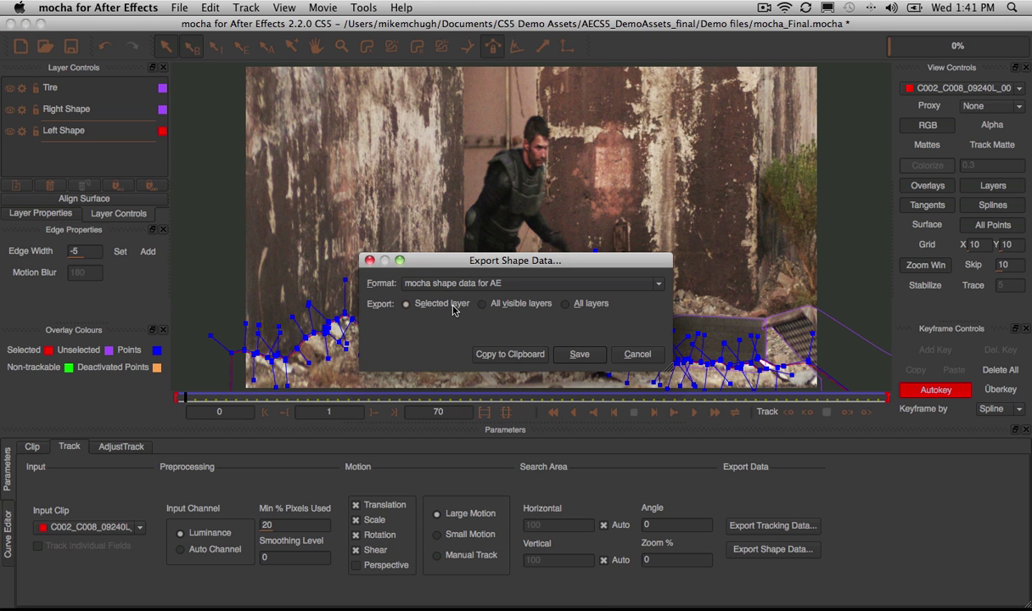
click(506, 355)
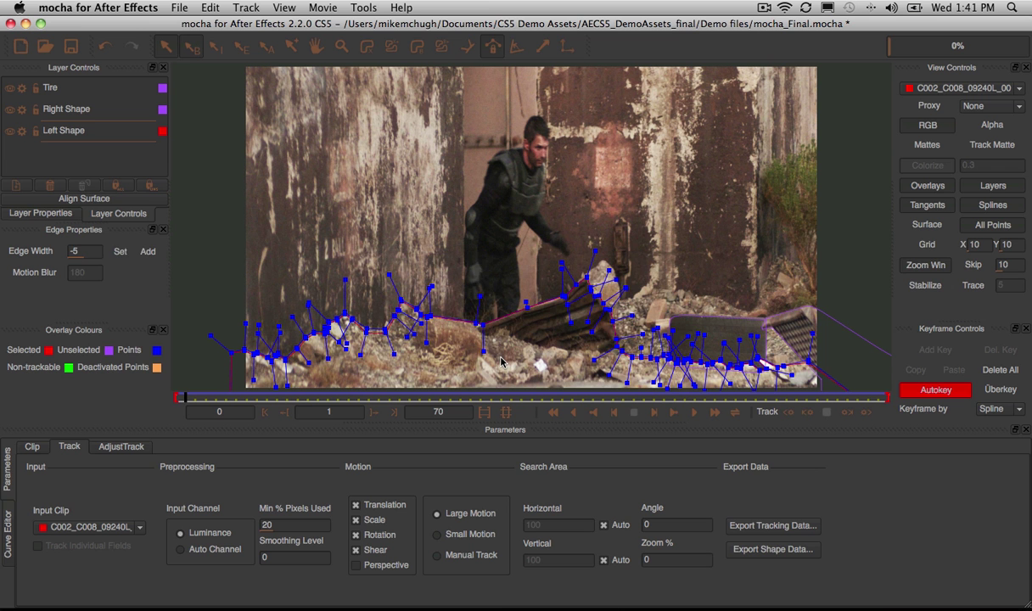
- In After Effects, select the Left Shape layer and hide the BG and Right Shape layers
key(super+Tab)
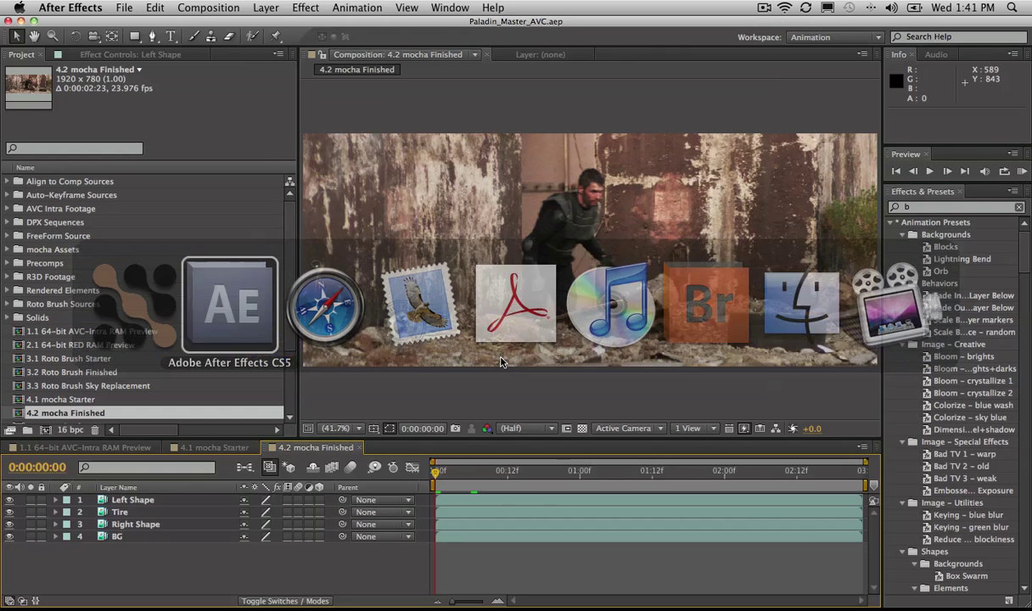
click(132, 503)
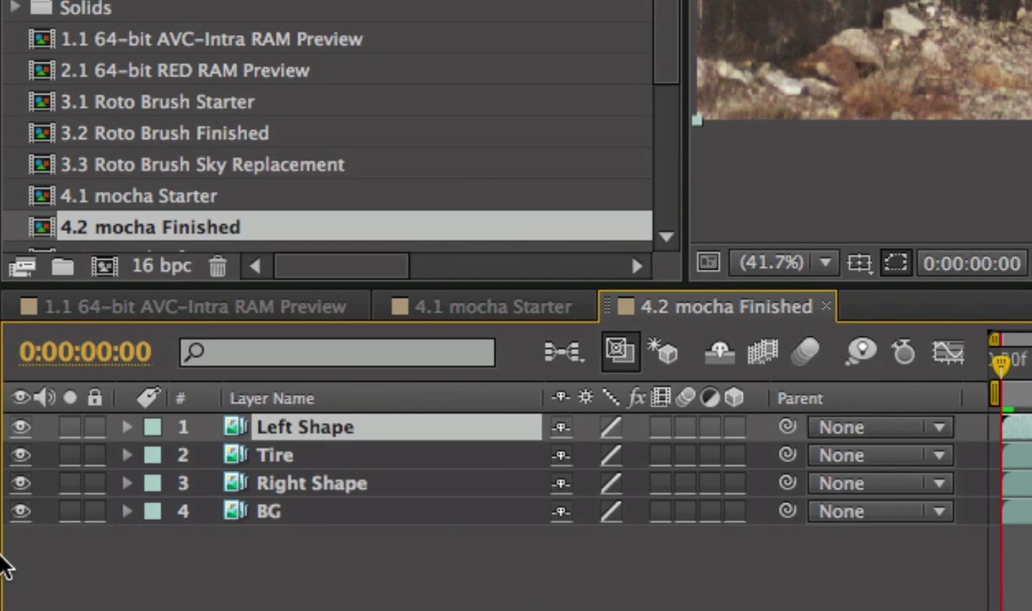
click(9, 537)
click(9, 524)
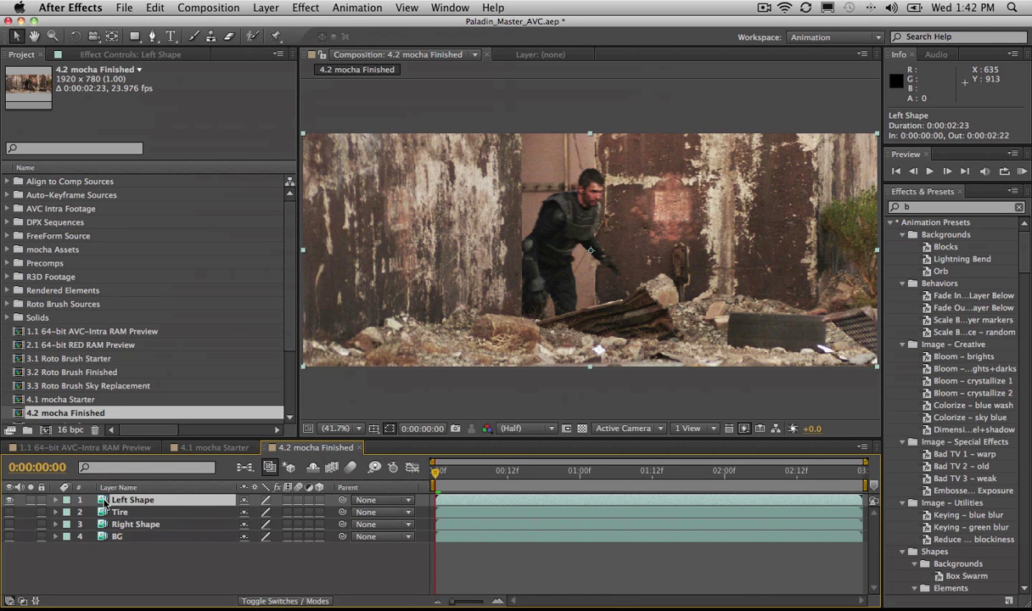
- Paste the mocha shape data onto Left Shape with Edit > Paste and view its effect controls
click(158, 7)
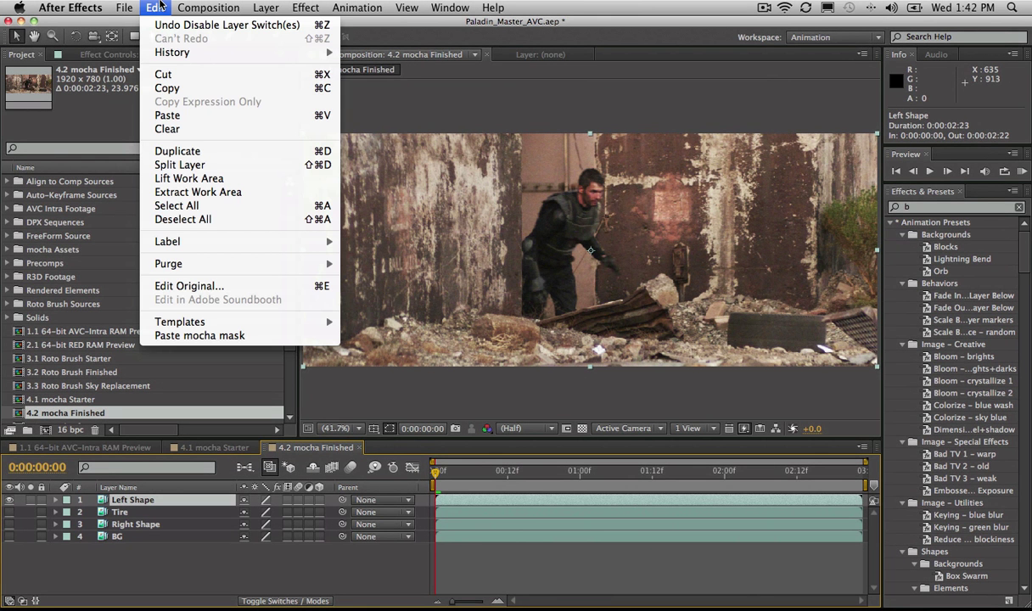
click(178, 112)
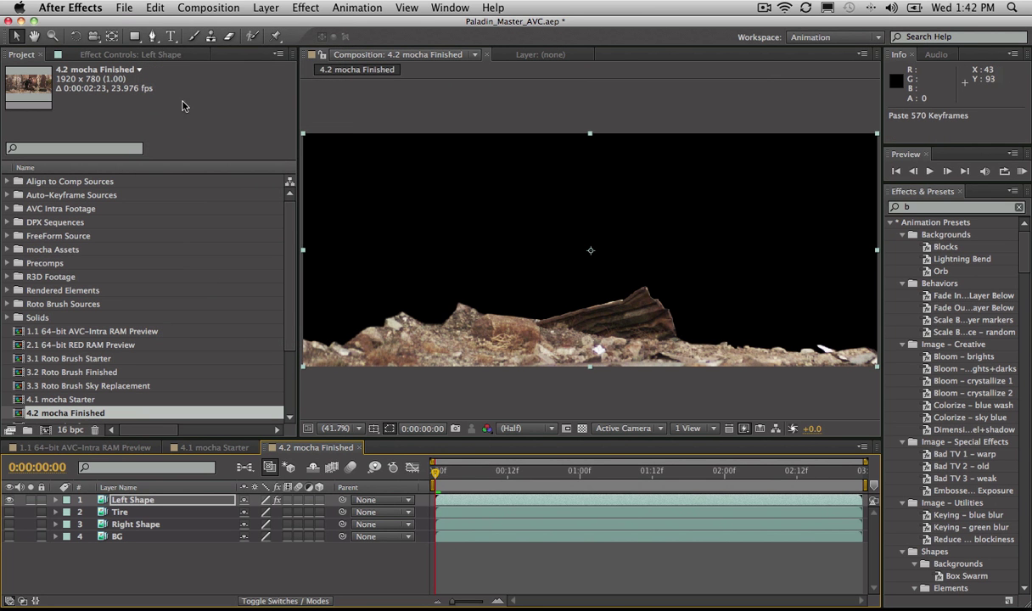
click(126, 57)
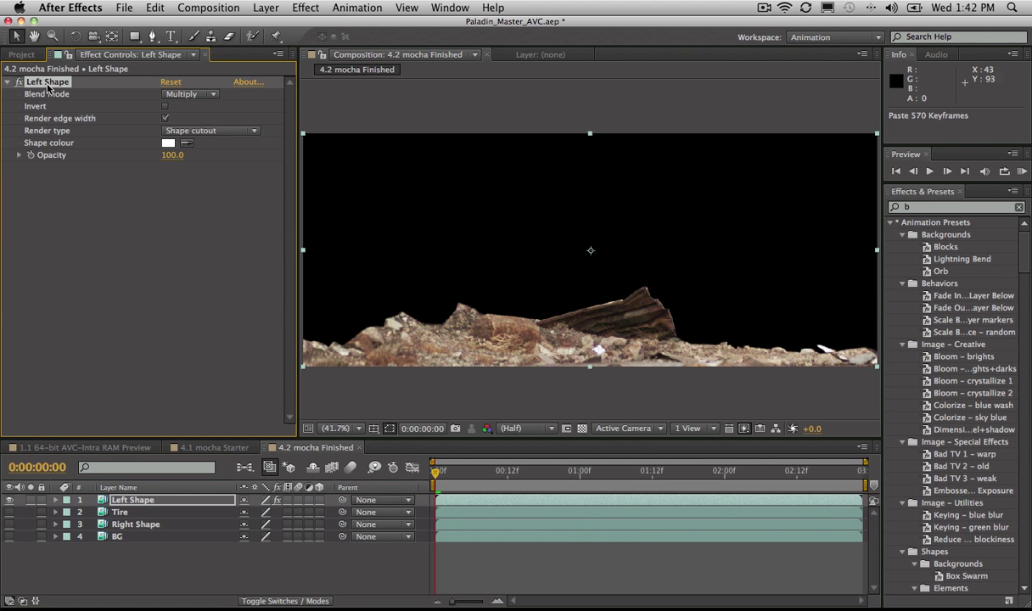
- Look through the Left Shape effect's render type options, leaving them unchanged, and check a later frame
click(20, 156)
click(19, 157)
click(210, 132)
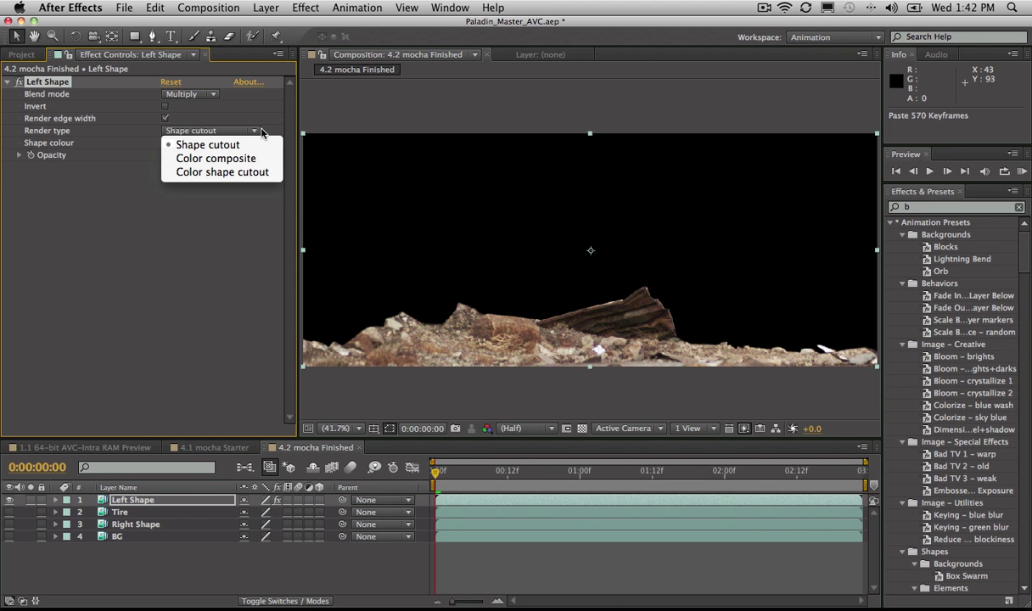
click(261, 262)
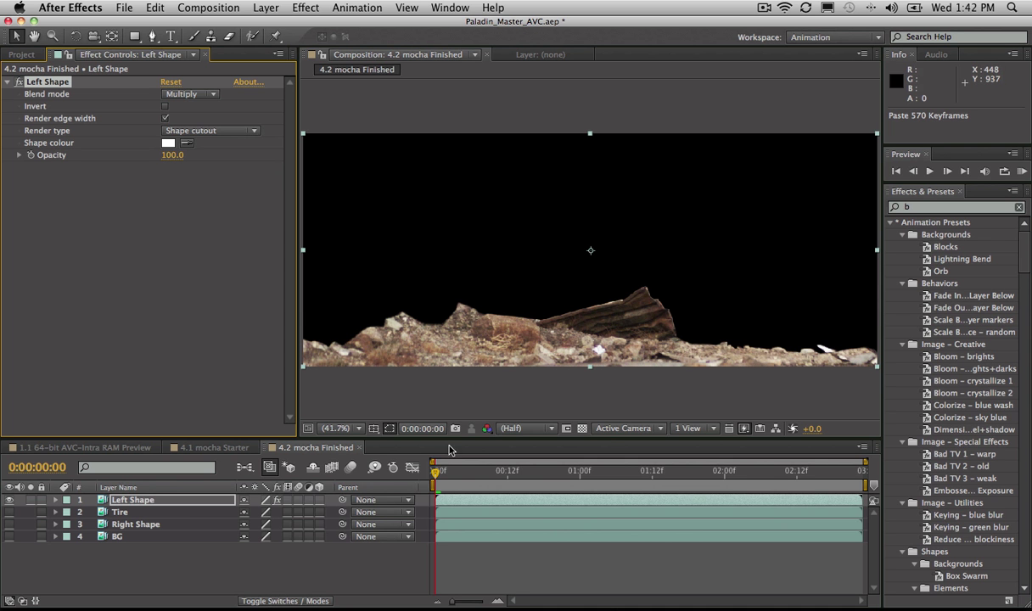
drag(436, 472, 629, 474)
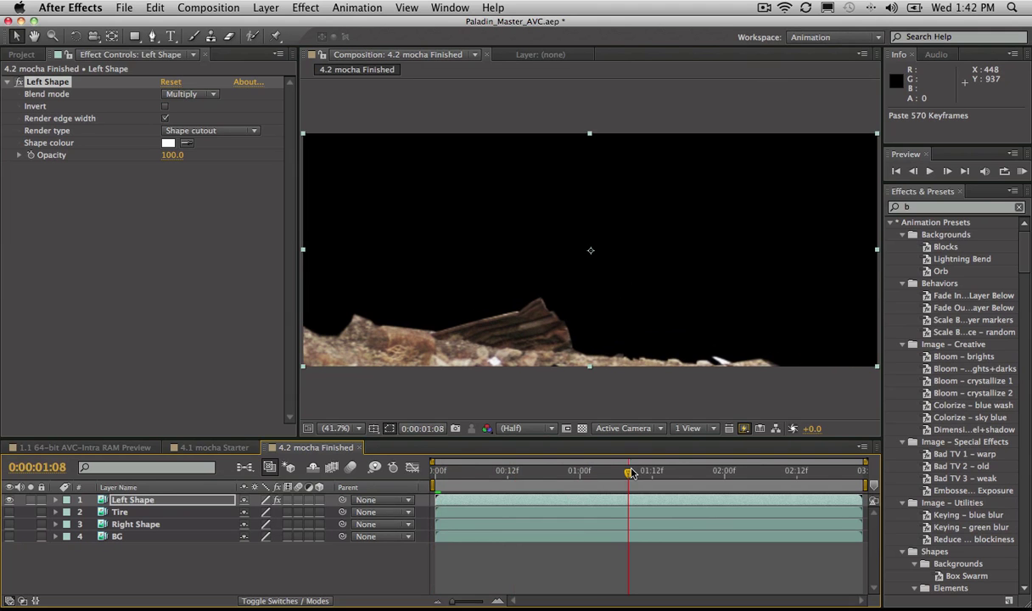
- Search 'Lur' in Effects & Presets and apply Gaussian Blur to Left Shape with Blurriness 6.0
drag(945, 209, 871, 210)
text(Lur)
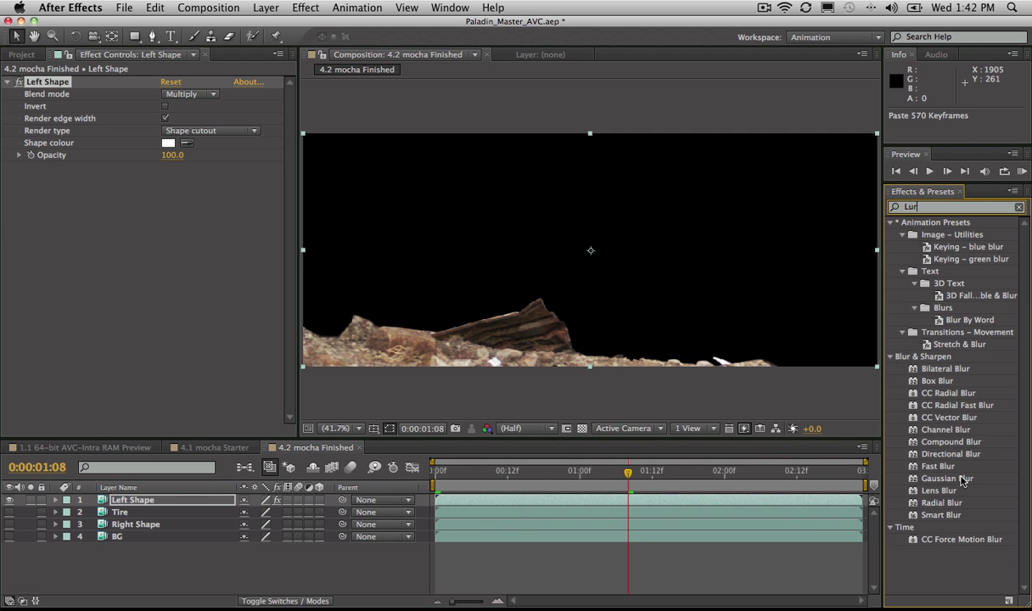
drag(924, 478, 431, 343)
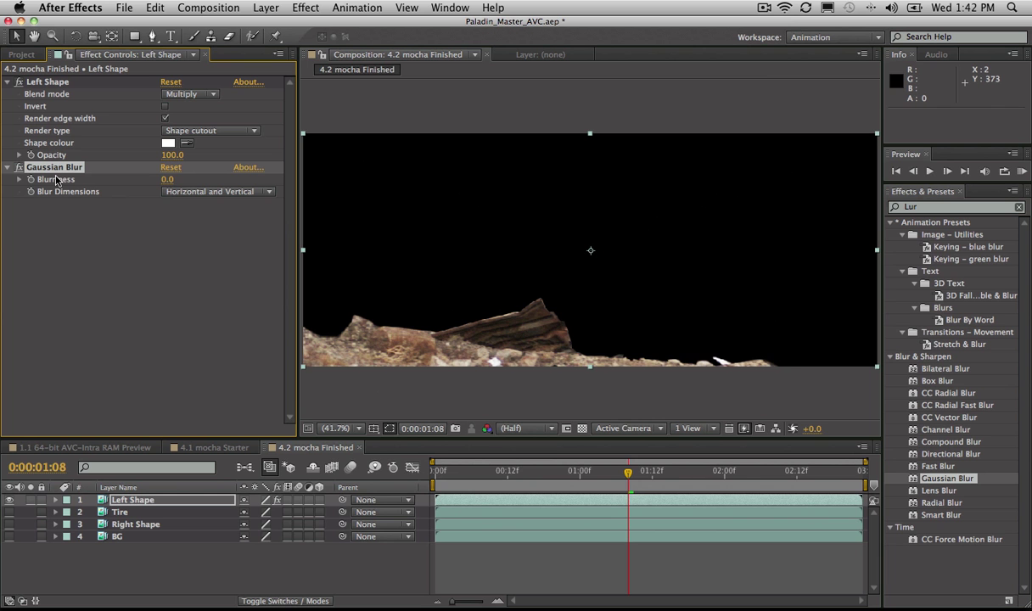
drag(167, 179, 213, 180)
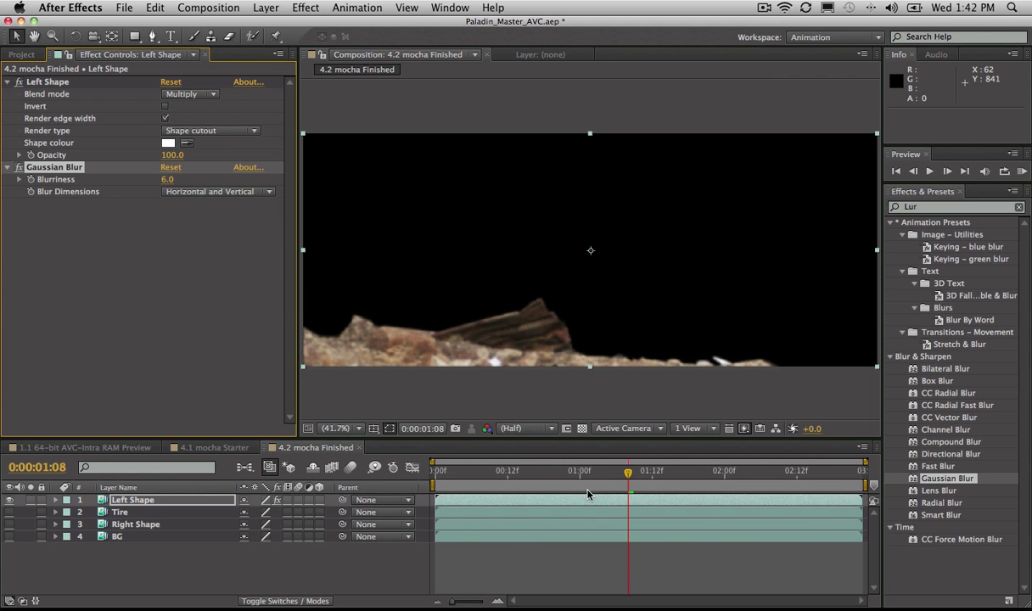
drag(592, 473, 466, 476)
- Turn Tire, Right Shape and BG back on and raise the Left Shape Gaussian Blur to 9.8
drag(9, 512, 8, 526)
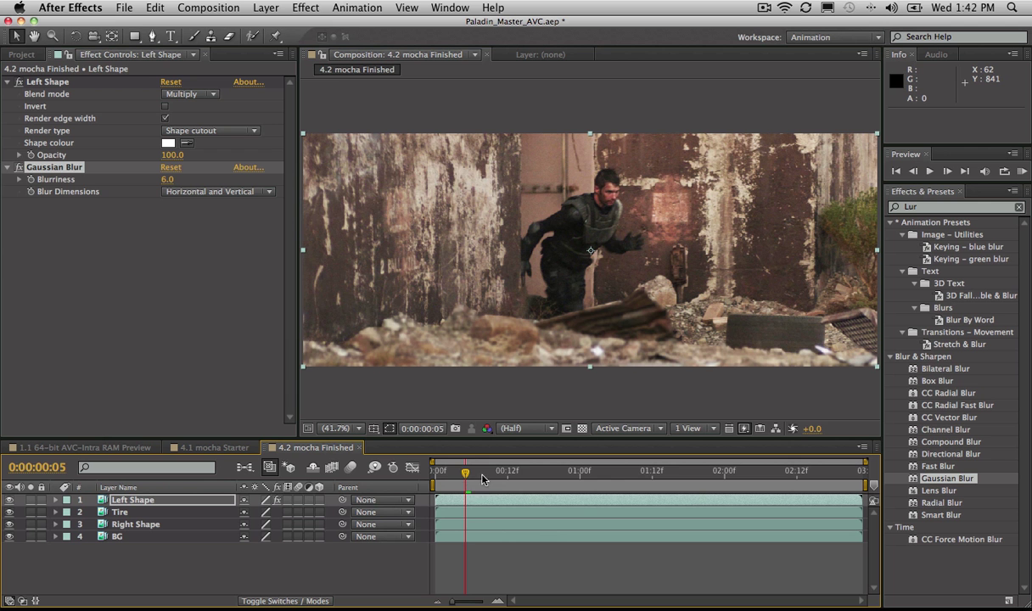
drag(482, 480, 434, 478)
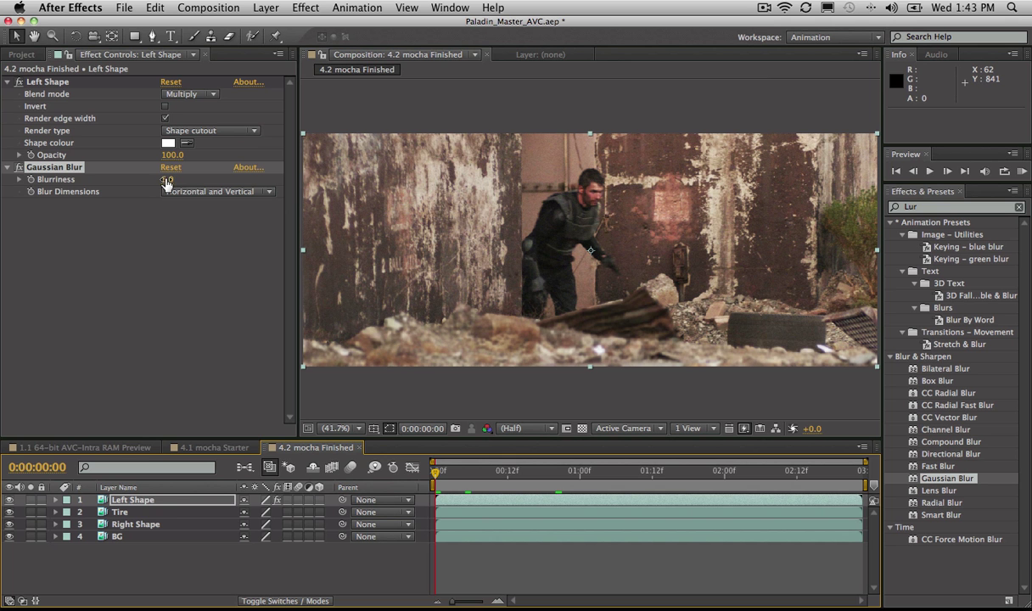
drag(166, 183, 173, 179)
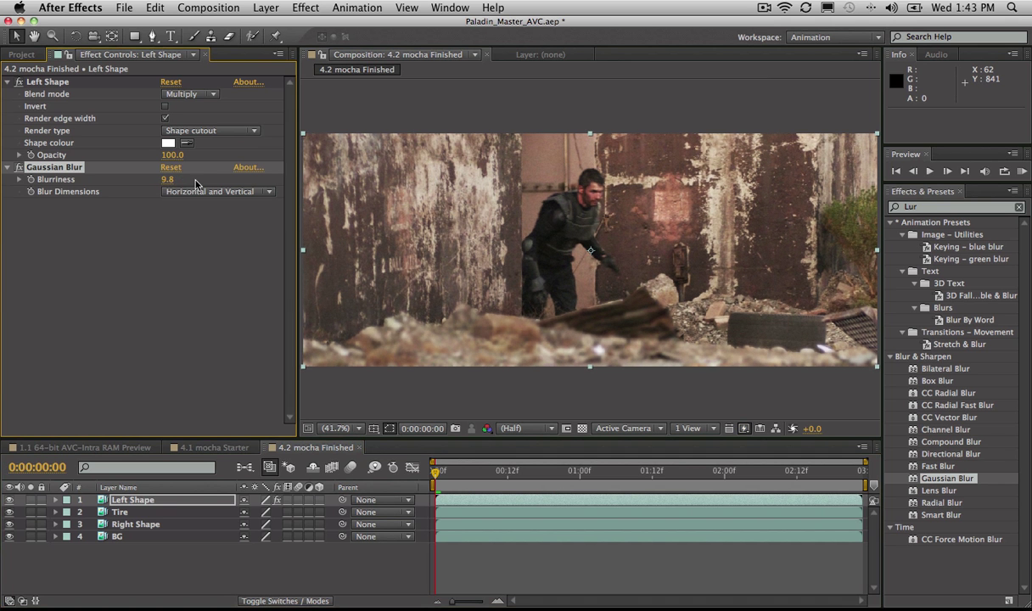
drag(445, 472, 544, 473)
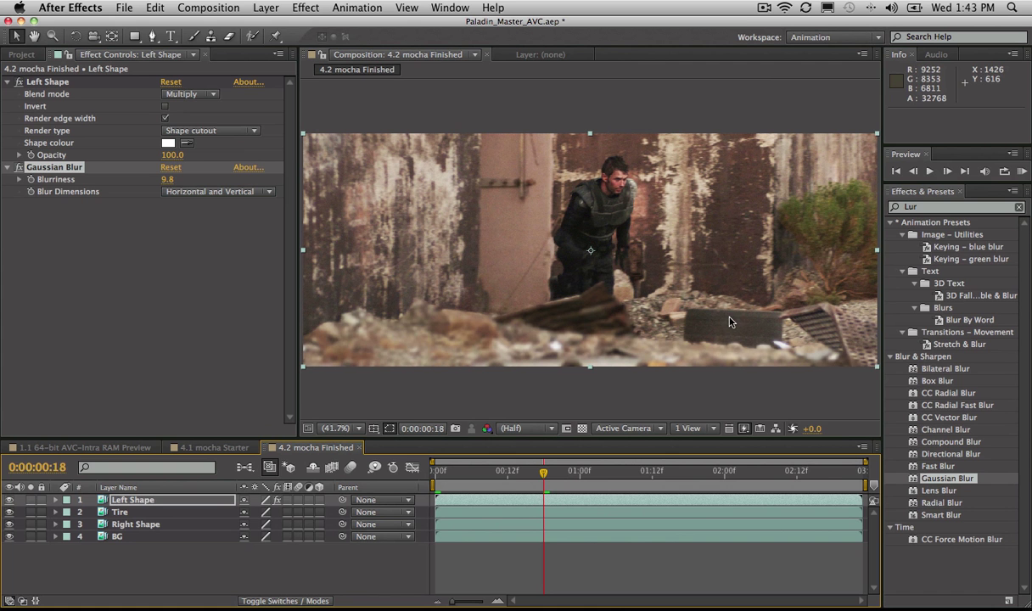
- In mocha, copy the Tire layer's shape data via Export Shape Data, then return to After Effects
key(super+Tab)
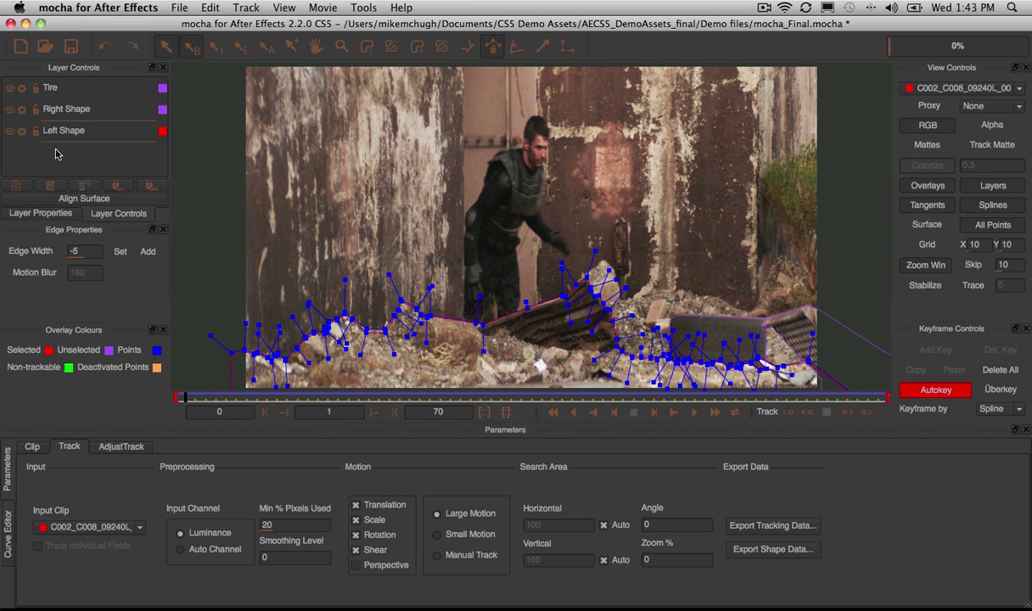
click(51, 87)
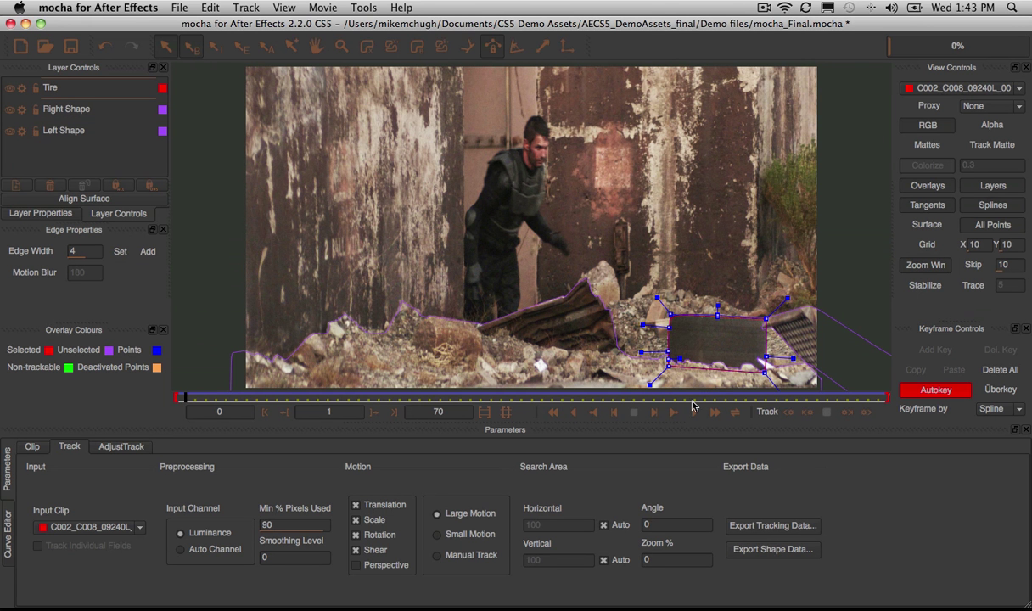
click(774, 550)
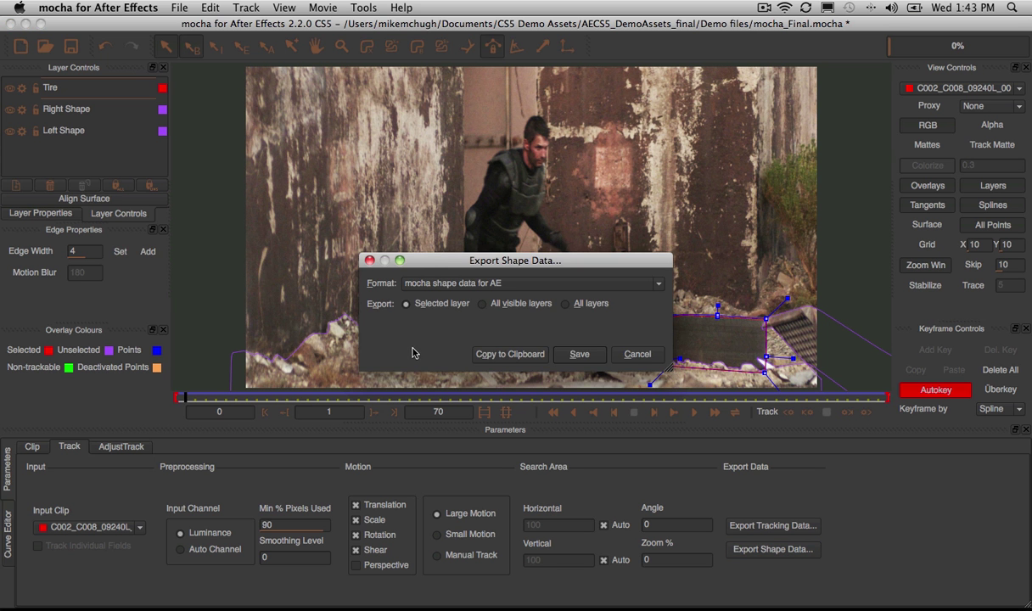
click(510, 355)
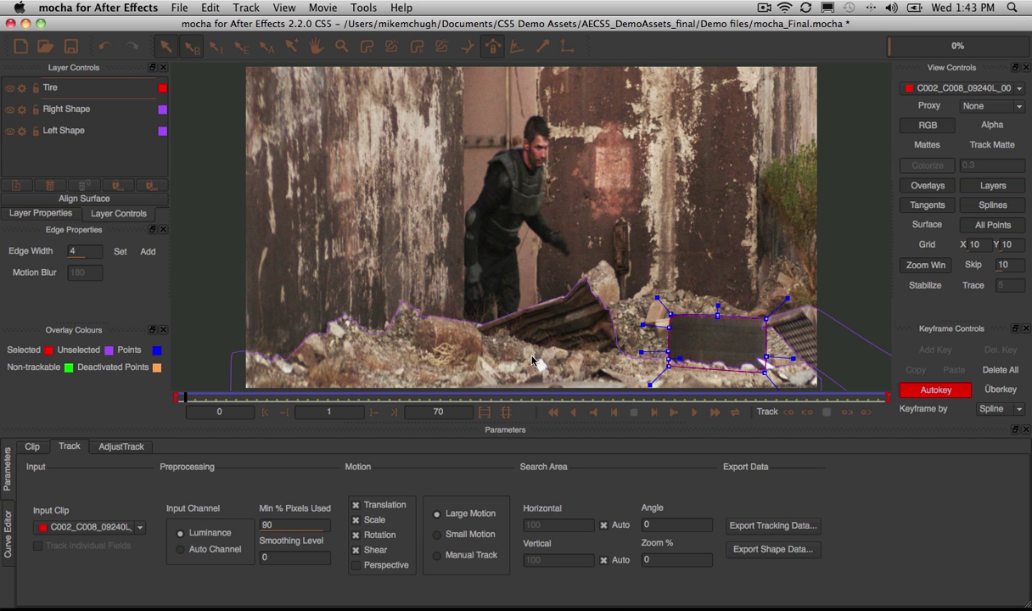
key(super+Tab)
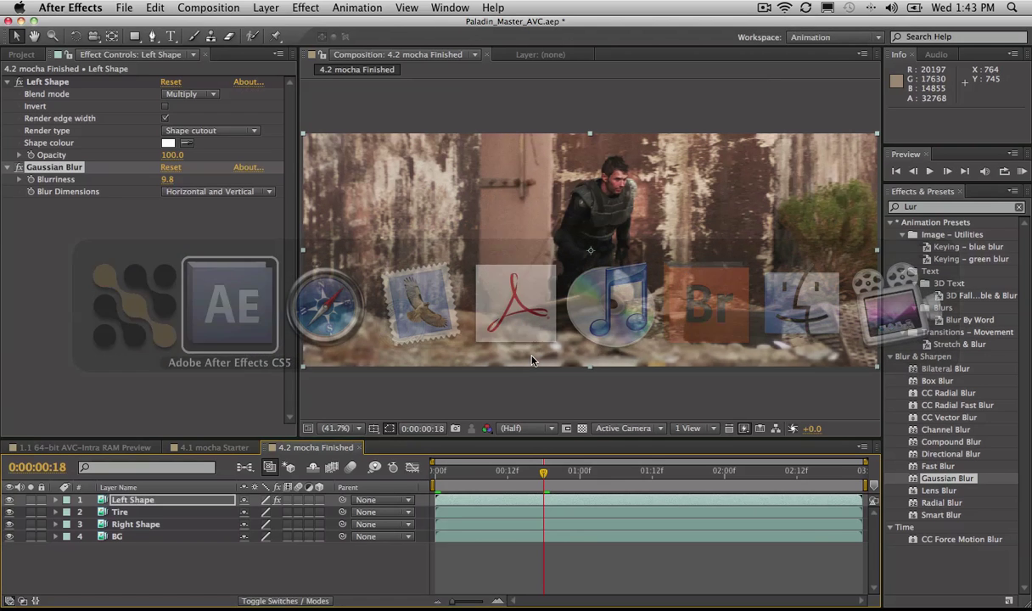
- Paste the tracked tire mask onto the Tire layer and check it with other layers hidden
click(125, 514)
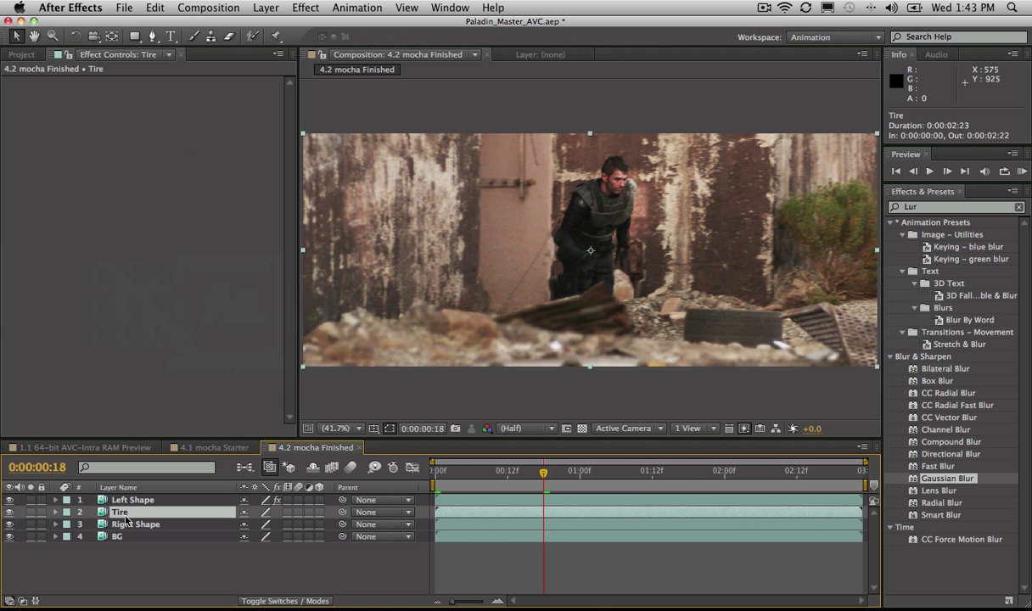
click(155, 7)
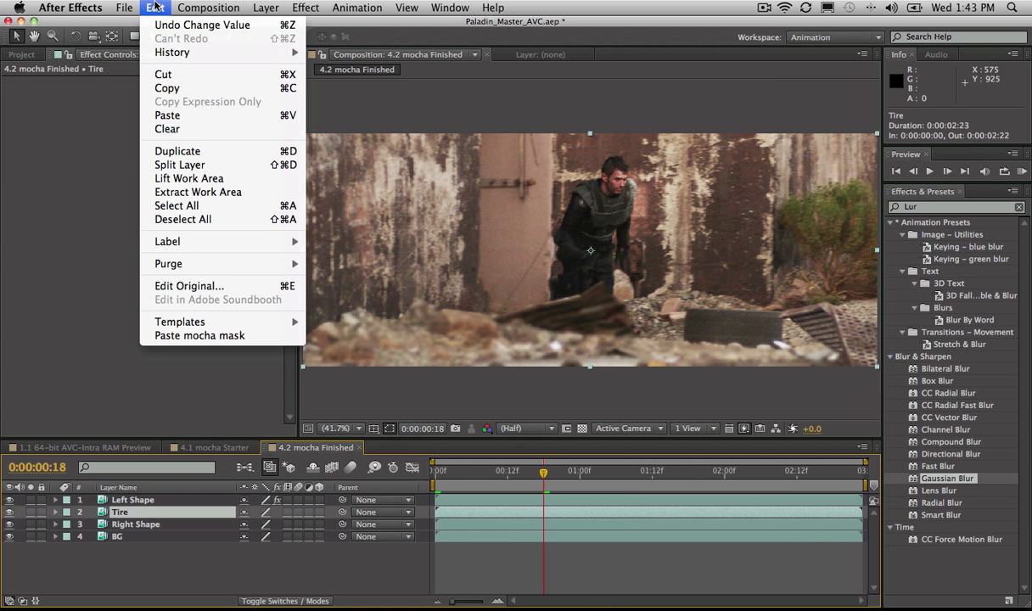
click(176, 115)
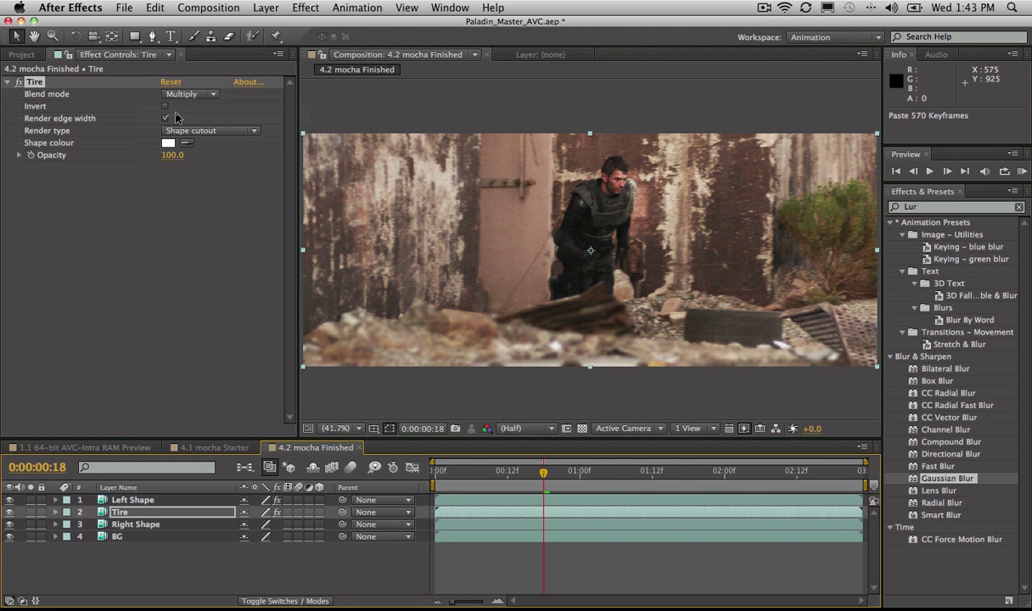
mouse_move(9, 523)
mouse_down()
mouse_move(10, 538)
mouse_move(11, 514)
mouse_up()
- Apply Gaussian Blur to the Tire layer at 10.7 Blurriness and review from the first frame
click(102, 513)
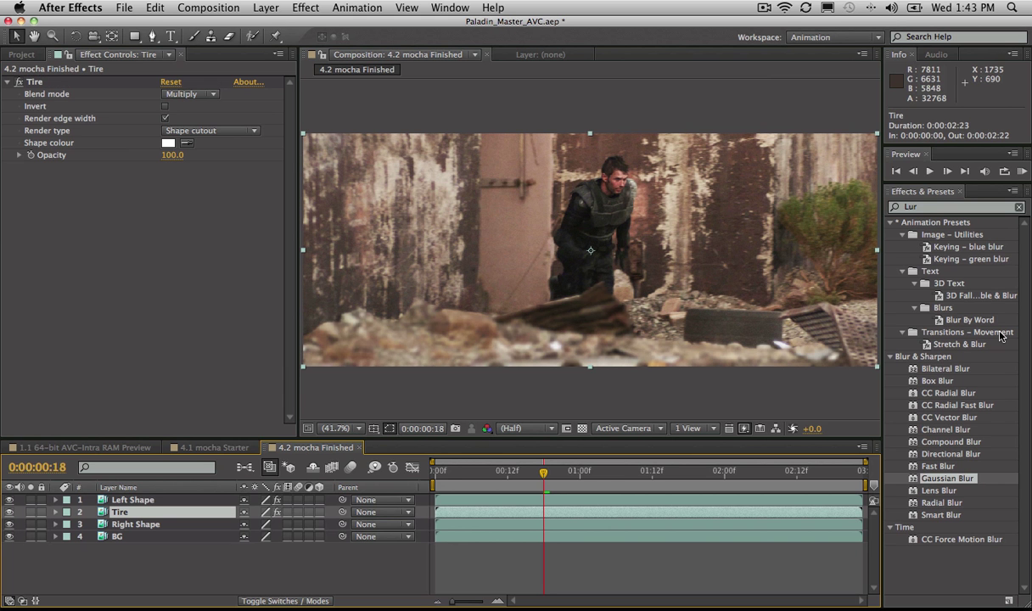
drag(915, 481, 102, 513)
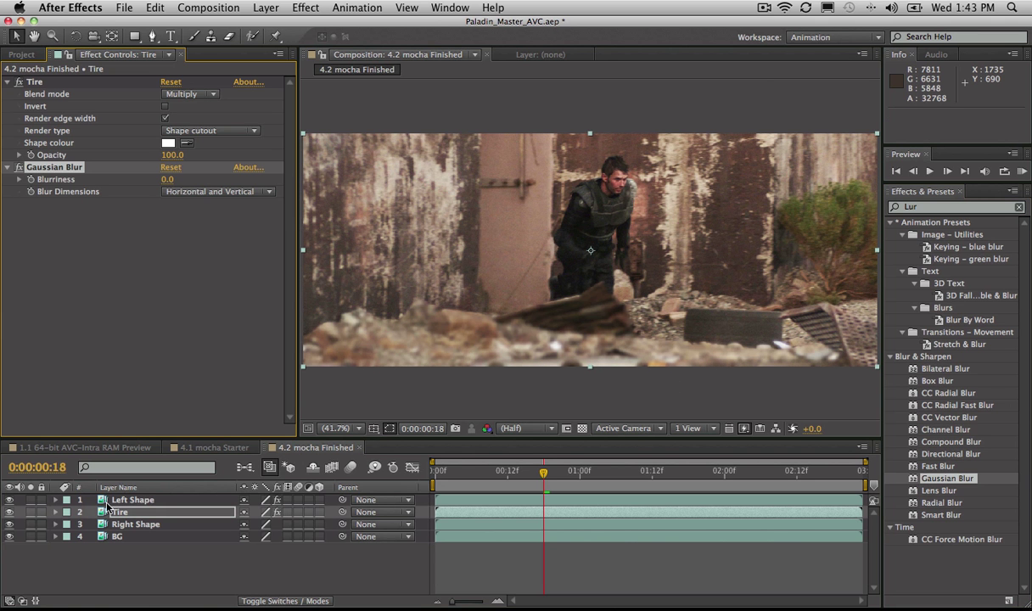
drag(167, 179, 244, 182)
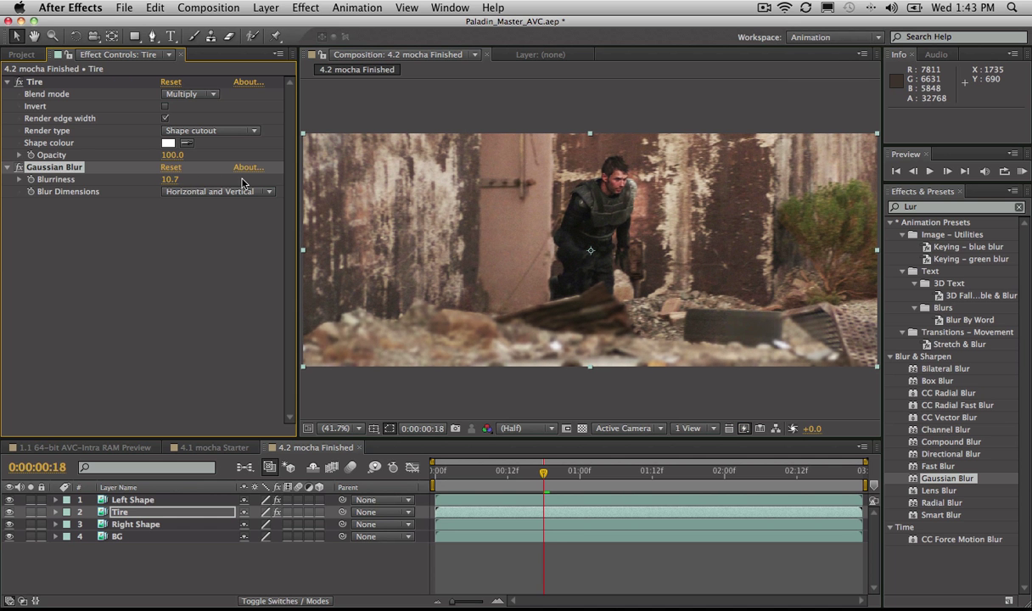
drag(518, 469, 479, 478)
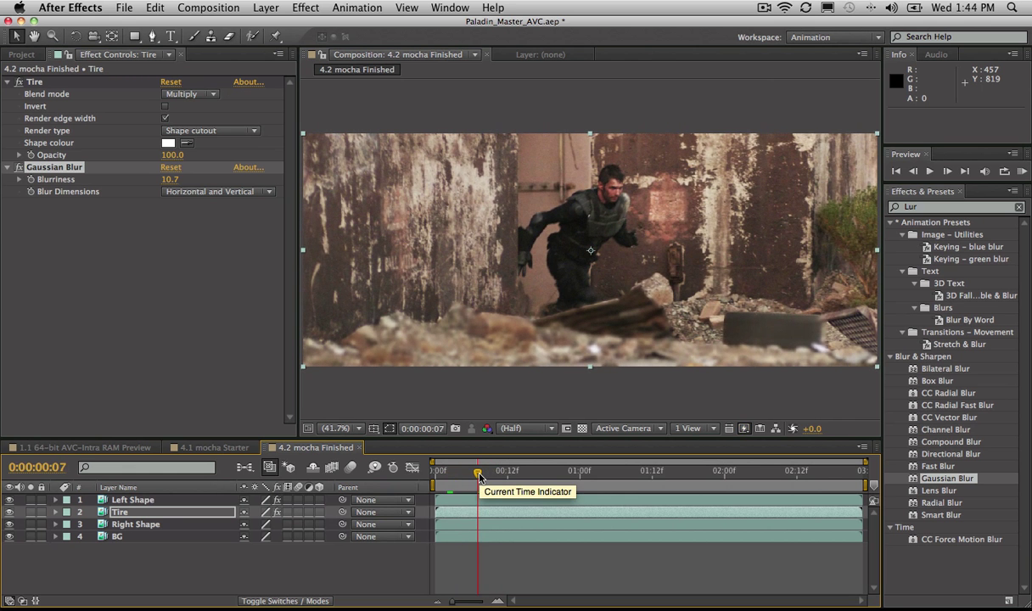